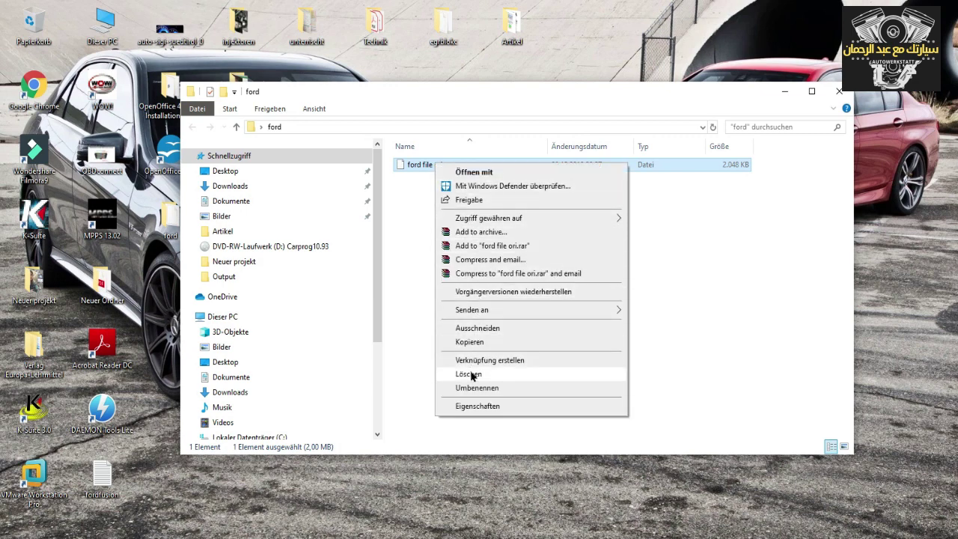
# Copy "ford file ori" from the ford folder to the desktop as a backup, reposition the copy and close the folder
pyautogui.click(469, 343)
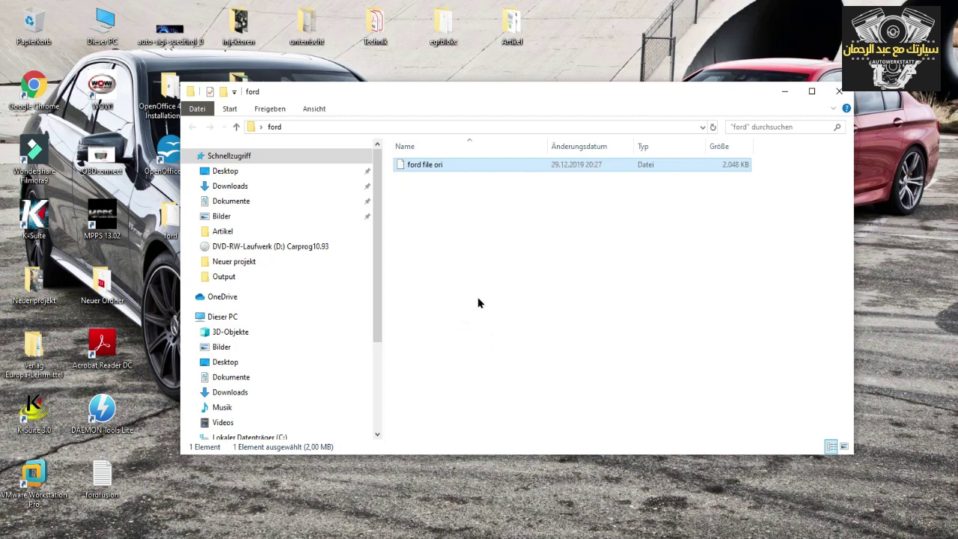
pyautogui.rightClick(725, 30)
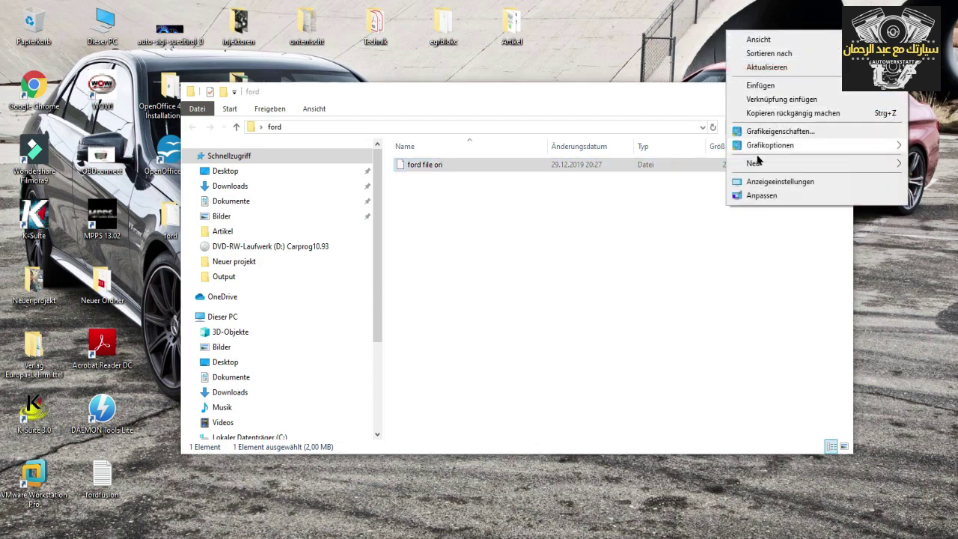
pyautogui.click(761, 85)
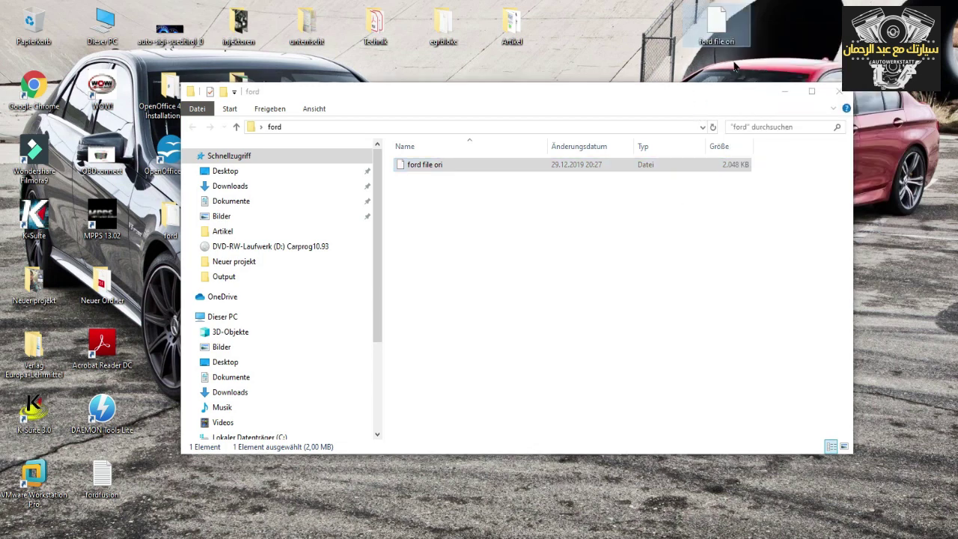
pyautogui.moveTo(719, 26); pyautogui.dragTo(786, 38)
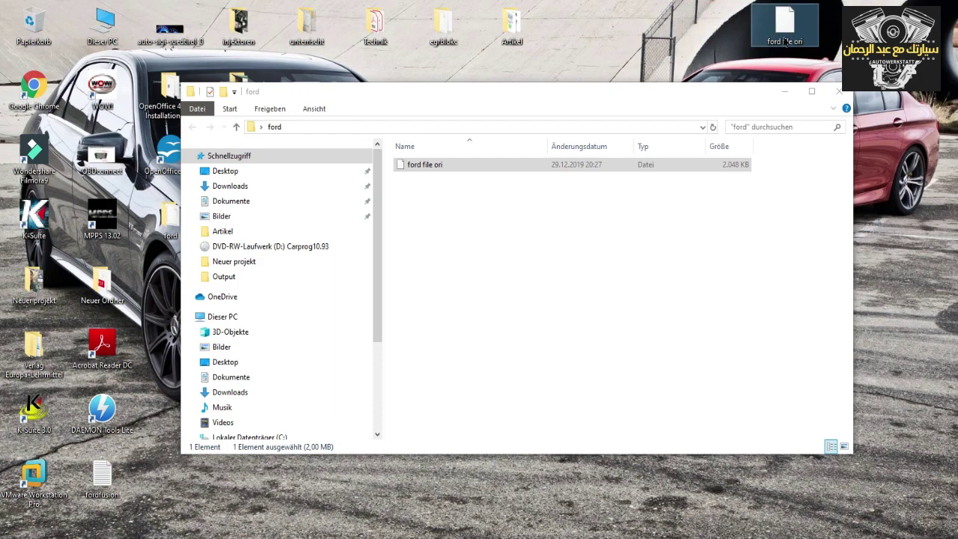
pyautogui.click(837, 92)
# Launch TOOL DECODING from the AUTOPROG folder, maximize its window and widen the vehicle family list to show the full names
pyautogui.doubleClick(377, 218)
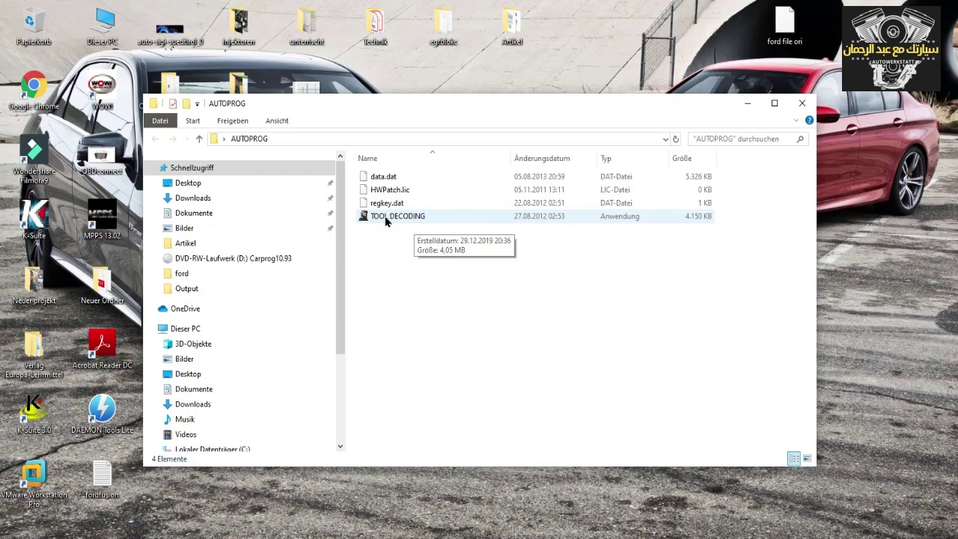
pyautogui.doubleClick(386, 218)
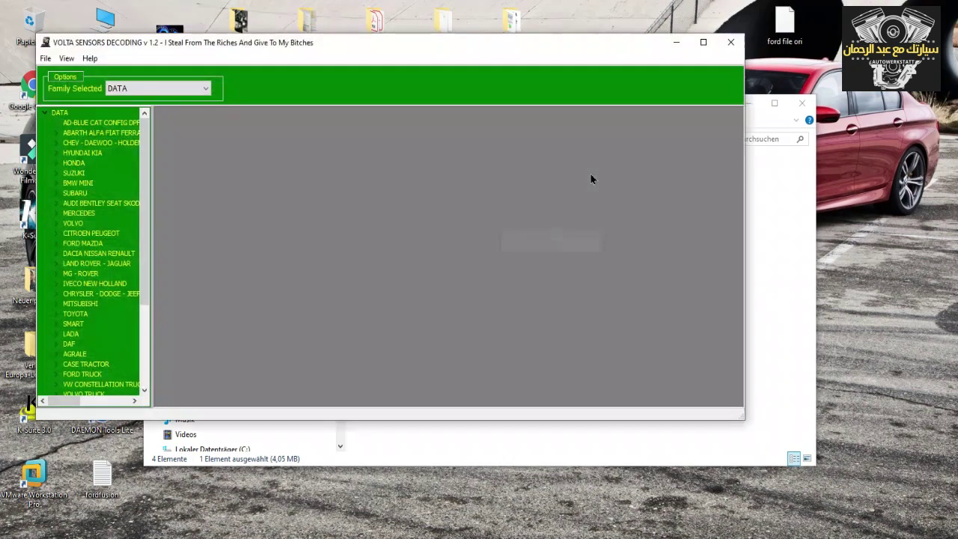
pyautogui.click(704, 42)
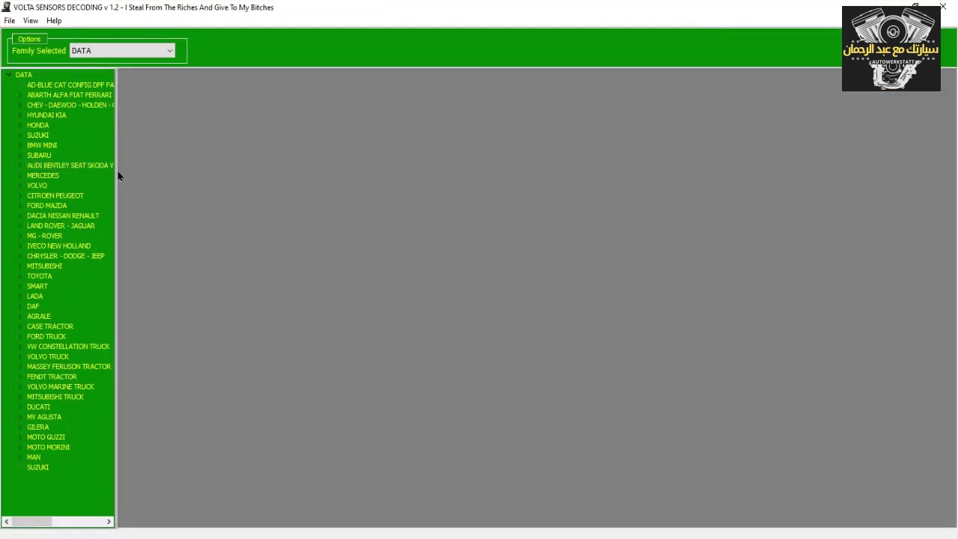
pyautogui.moveTo(116, 172); pyautogui.dragTo(303, 157)
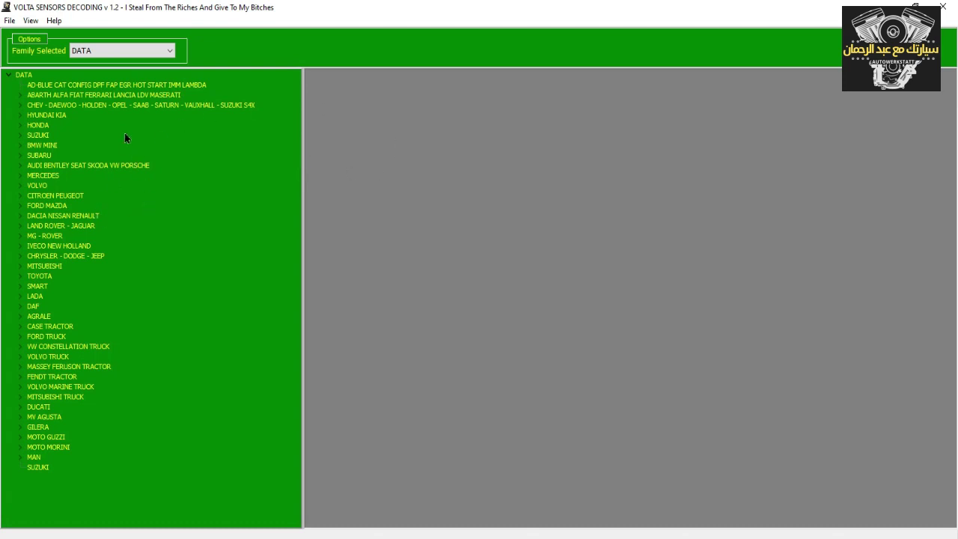
# Open the file "ford file ori" from the ford folder on the desktop
pyautogui.click(9, 21)
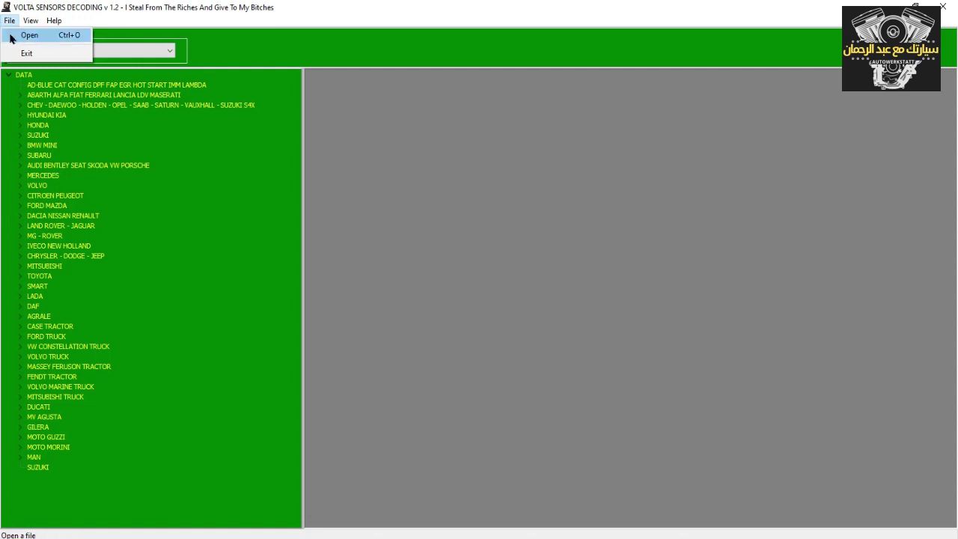
pyautogui.click(11, 37)
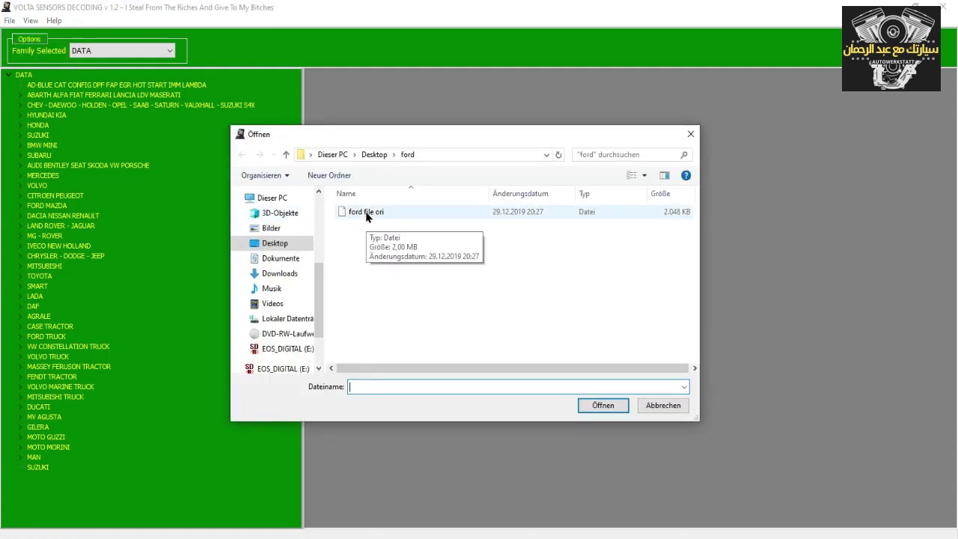
pyautogui.click(366, 214)
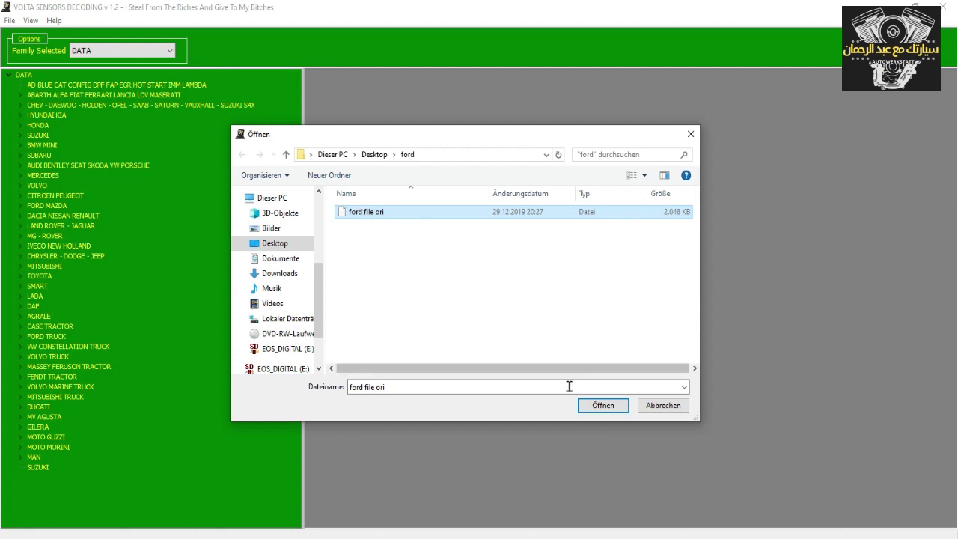
pyautogui.click(601, 408)
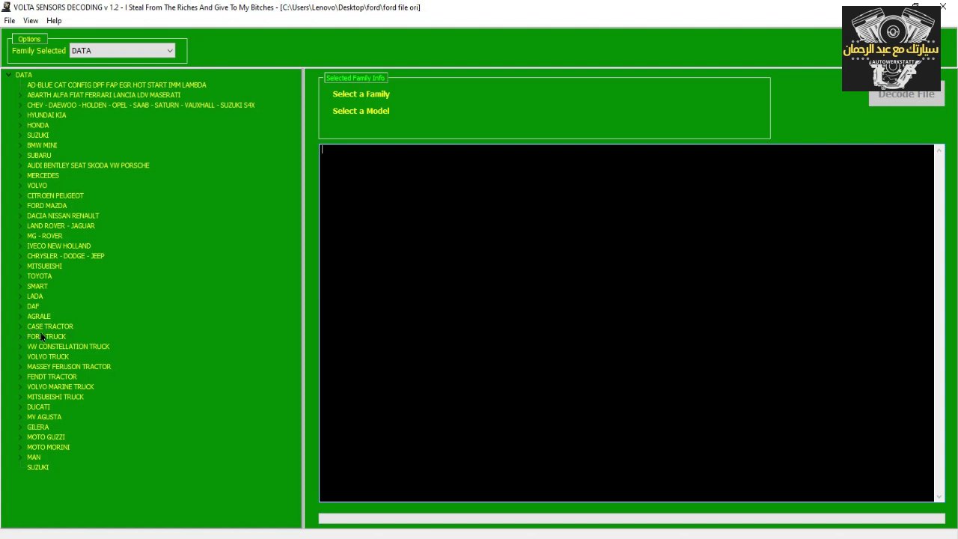
# Choose EGR BOSCH EDC 16C3 16C34 under FORD MAZDA and start decoding the file
pyautogui.click(21, 207)
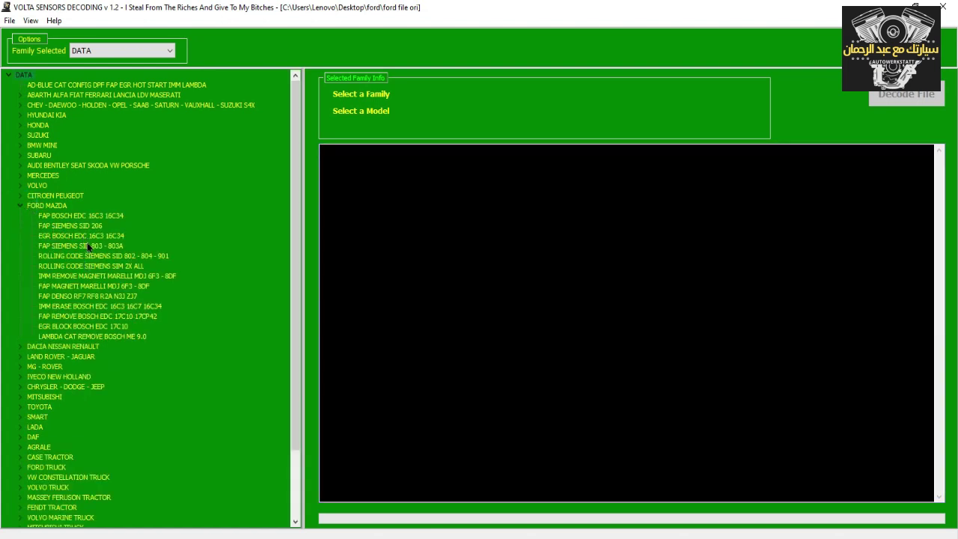
pyautogui.click(117, 236)
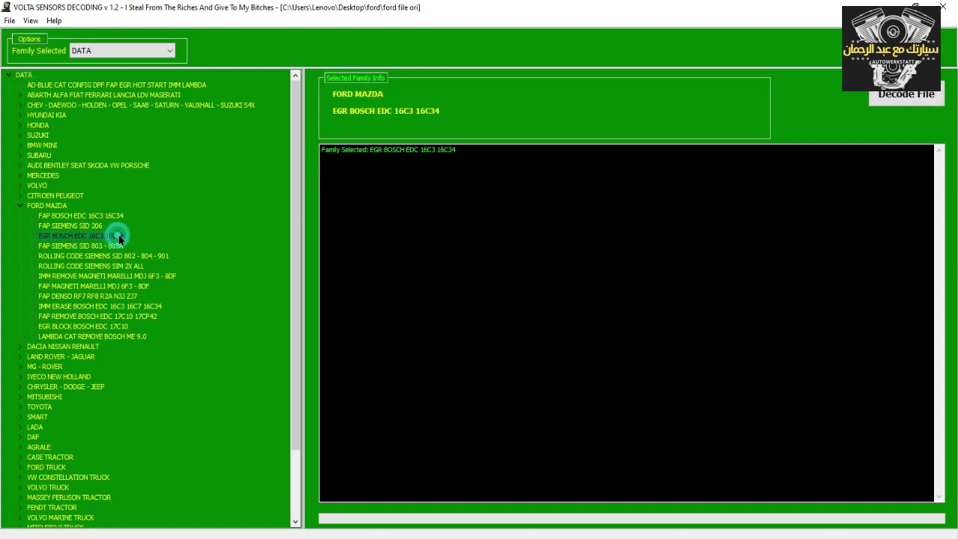
pyautogui.click(890, 96)
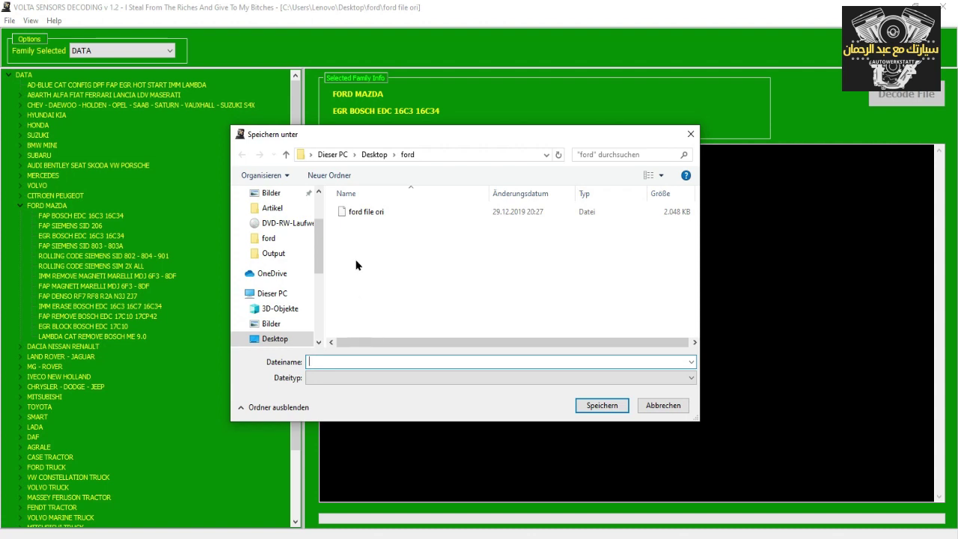
# Save the decoded file as "Fordegr BLOCK" in the ford folder
pyautogui.moveTo(404, 136); pyautogui.dragTo(341, 93)
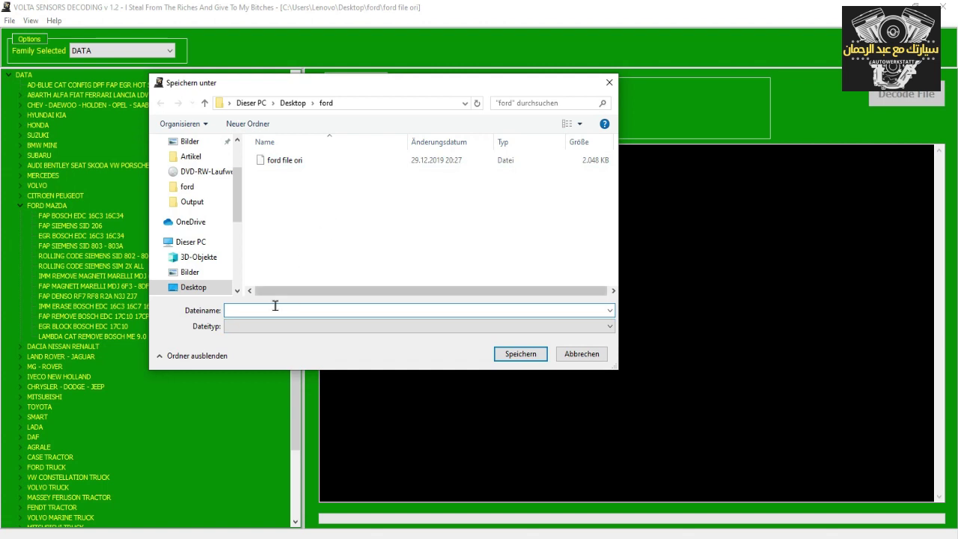
pyautogui.click(246, 309)
pyautogui.write('Fo')
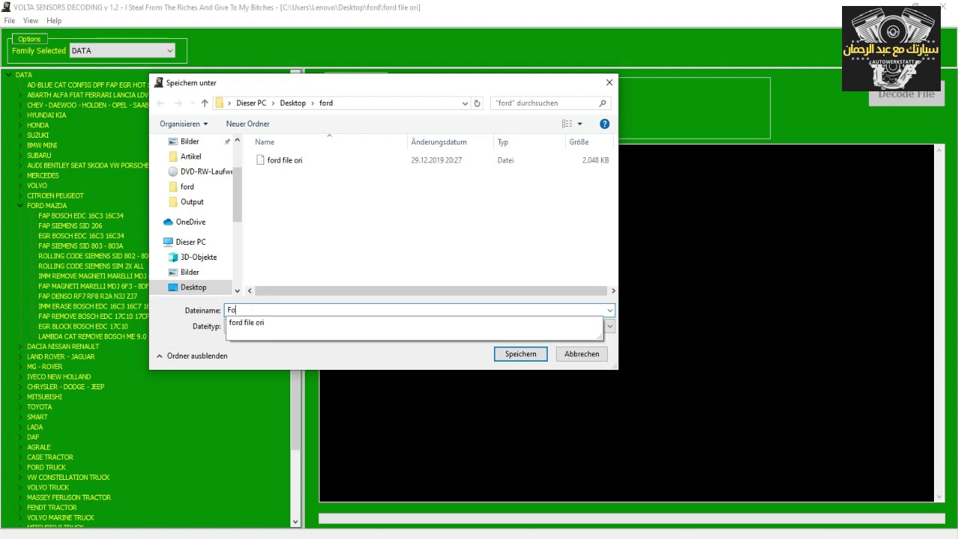
pyautogui.write('rdEGRB')
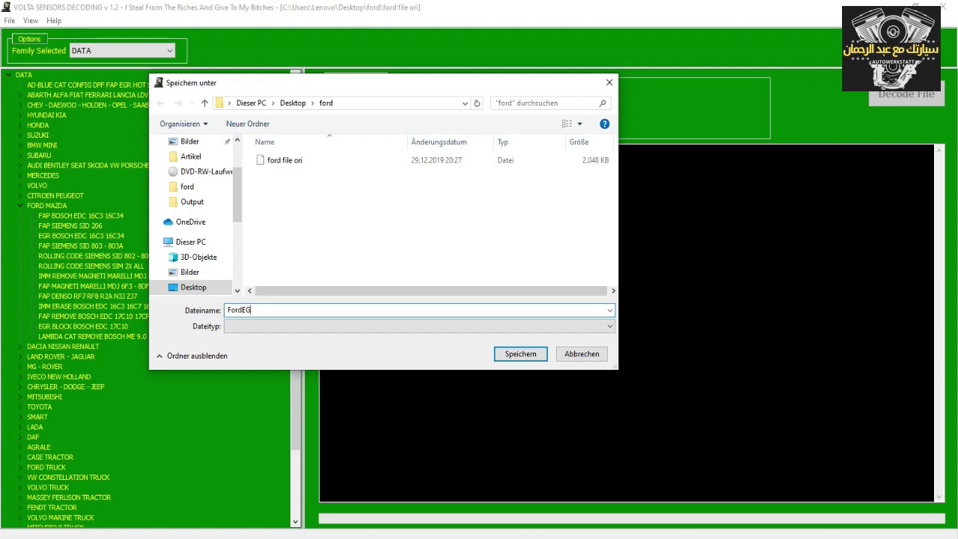
pyautogui.press('BackSpace')
pyautogui.press('BackSpace')
pyautogui.write('ef')
pyautogui.click(520, 354)
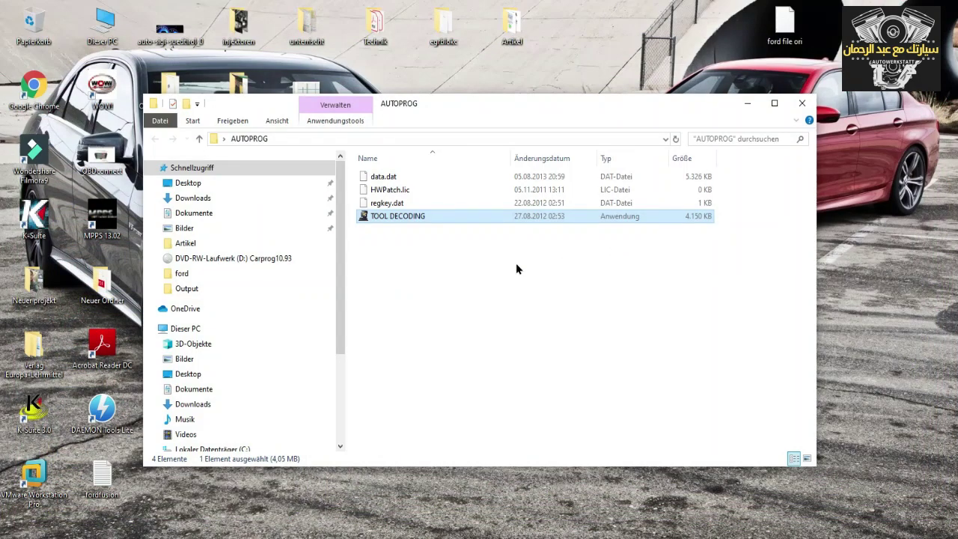
# Close the AUTOPROG folder and check the original and the decoded file in the ford folder
pyautogui.click(801, 104)
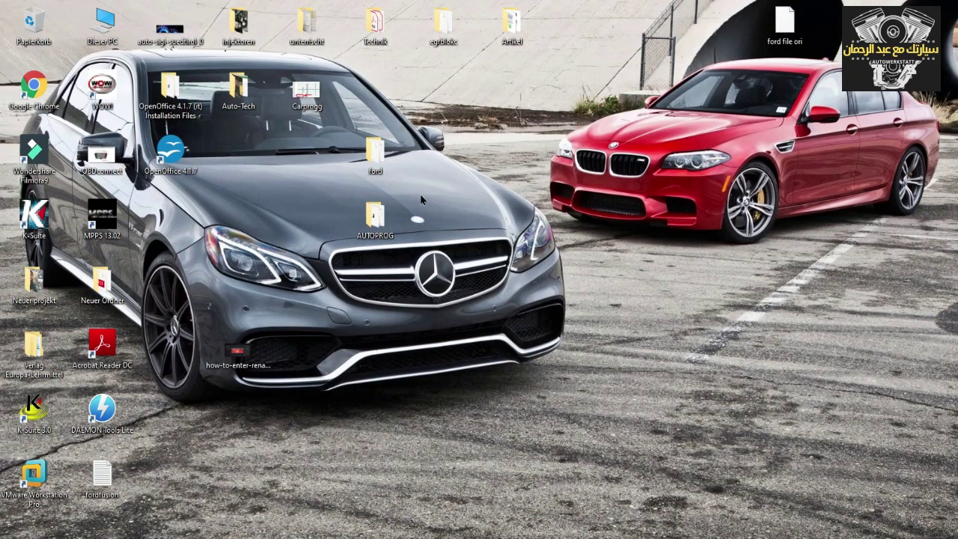
pyautogui.doubleClick(381, 160)
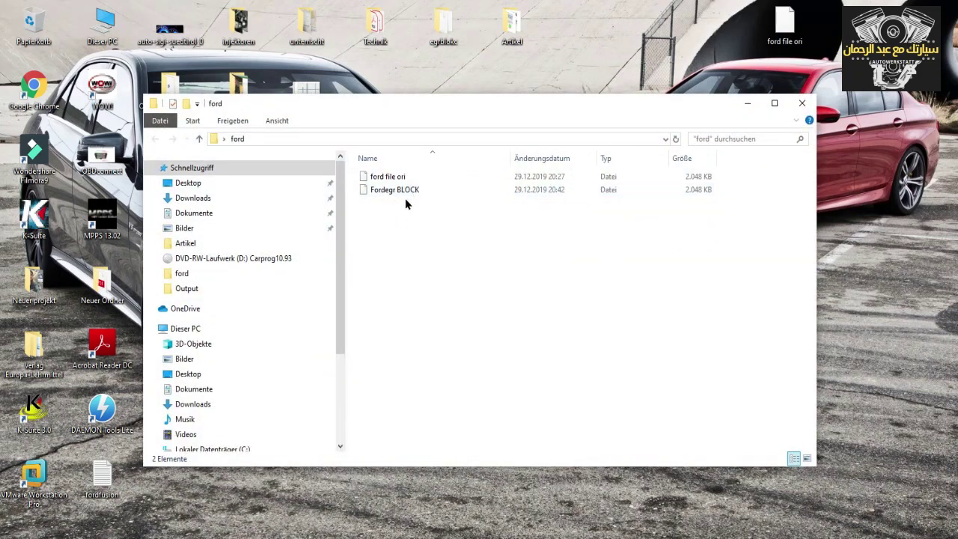
pyautogui.click(386, 199)
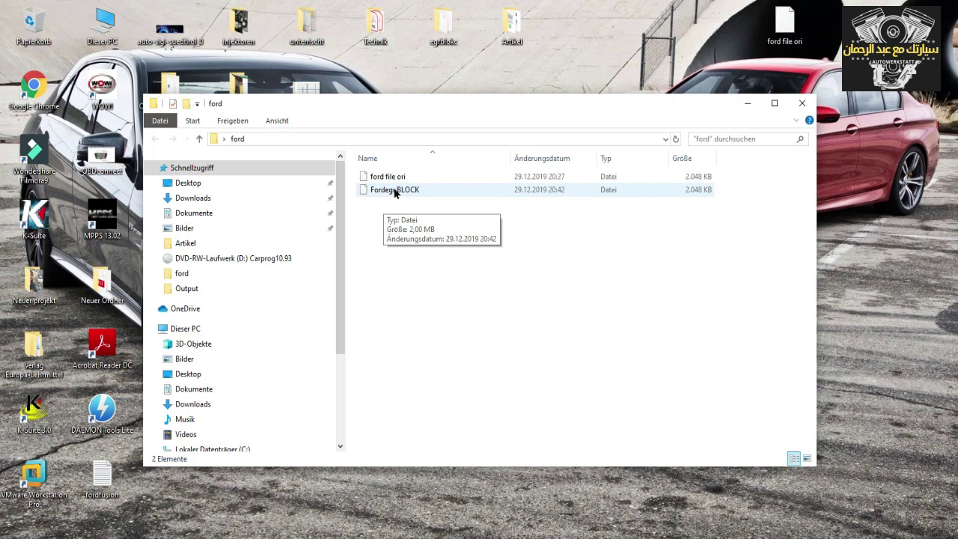
pyautogui.click(401, 180)
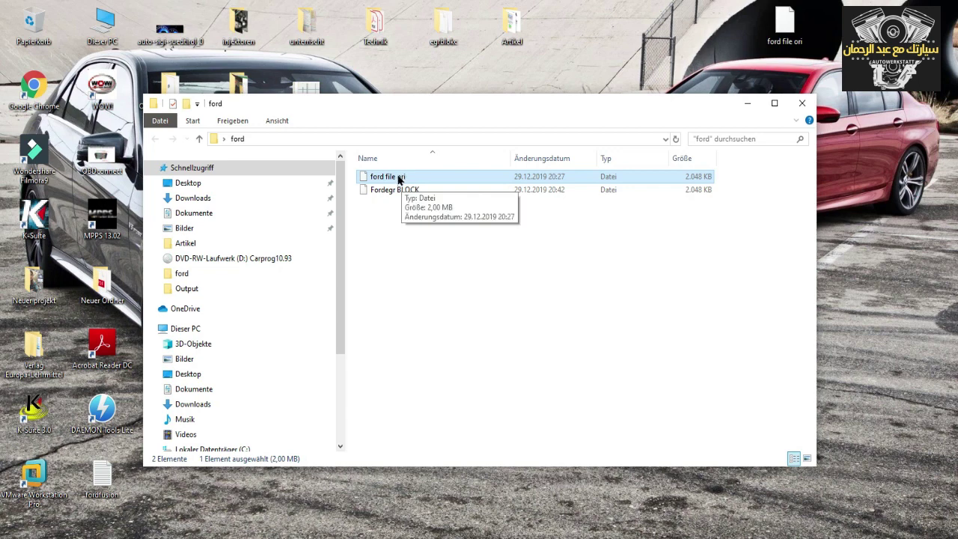
pyautogui.click(475, 263)
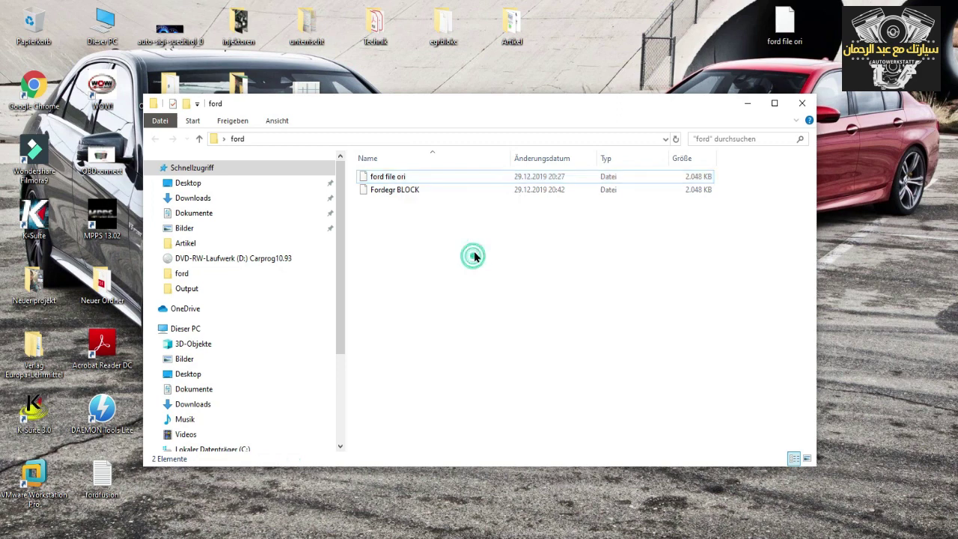
pyautogui.click(400, 192)
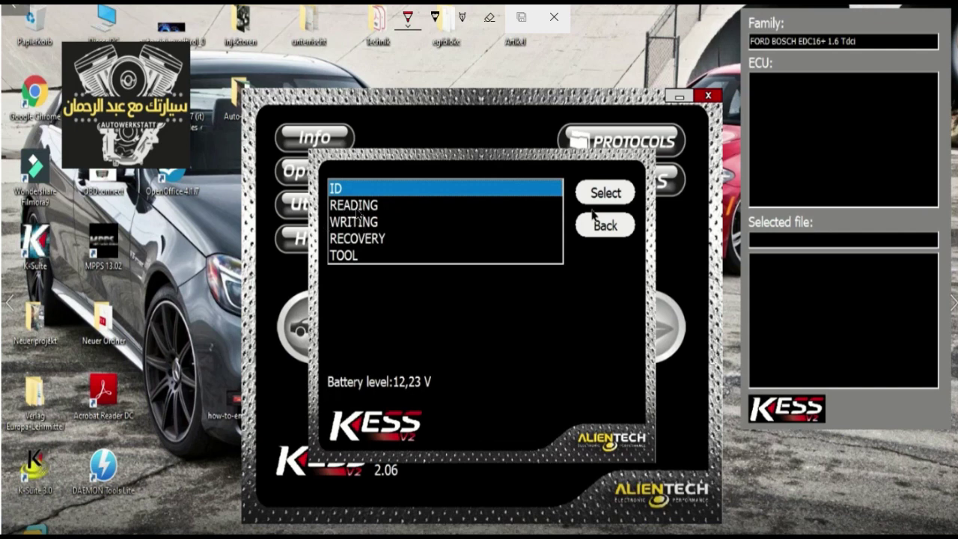
# Underline the READING entry on the KESS screenshot in red and erase all the ink
pyautogui.moveTo(378, 204); pyautogui.dragTo(414, 204)
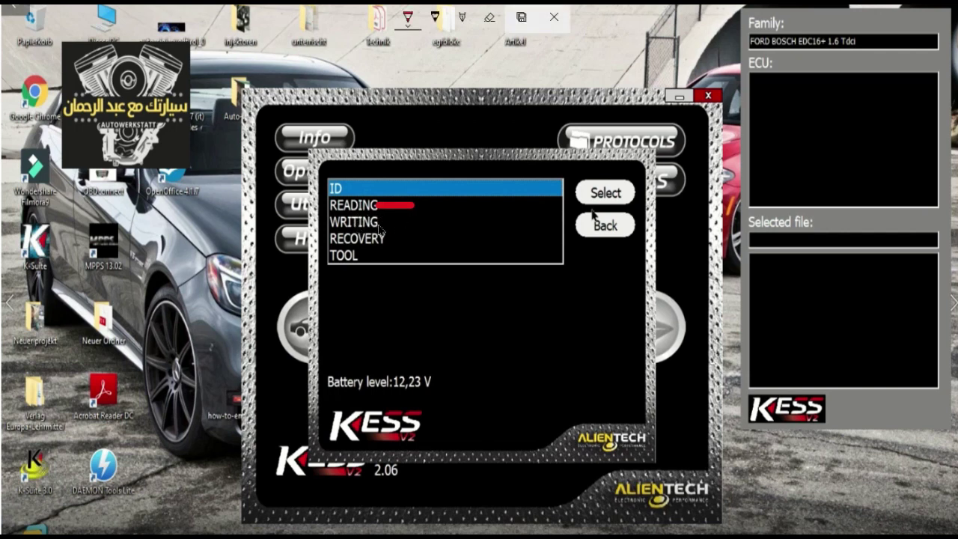
pyautogui.click(489, 16)
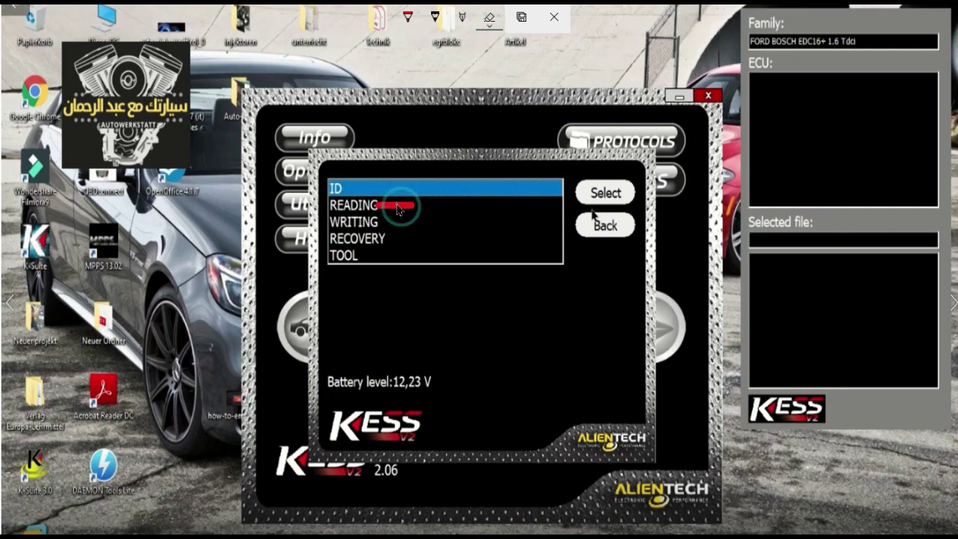
pyautogui.click(490, 18)
pyautogui.click(480, 56)
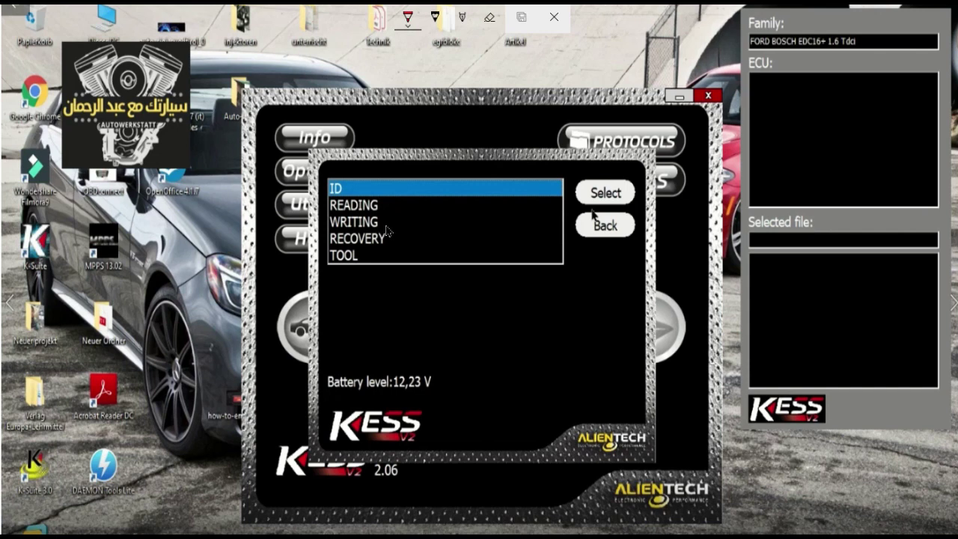
# Underline the WRITING entry and circle the Select button in red on the KESS screenshot
pyautogui.moveTo(380, 223); pyautogui.dragTo(417, 223)
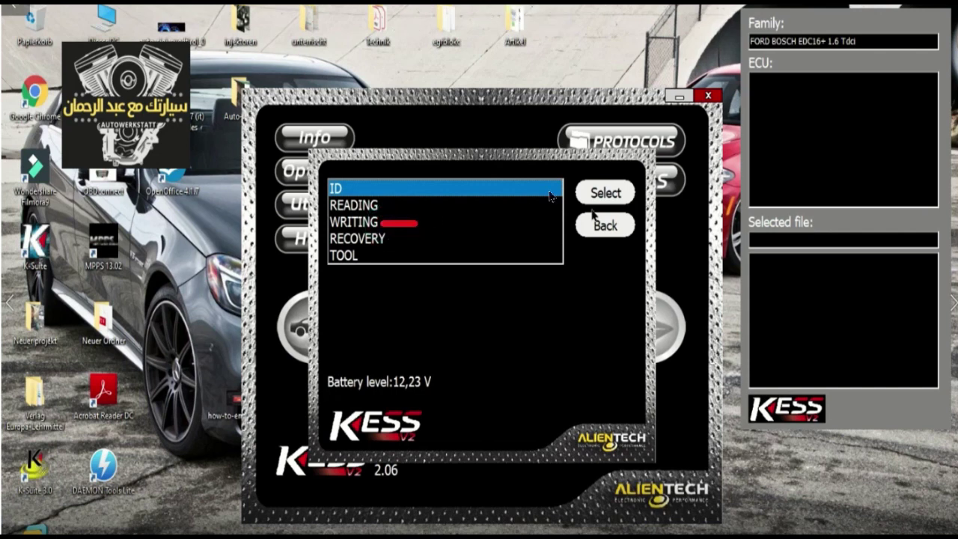
pyautogui.moveTo(621, 170)
pyautogui.mouseDown()
pyautogui.moveTo(572, 201)
pyautogui.moveTo(643, 204)
pyautogui.moveTo(624, 179)
pyautogui.mouseUp()
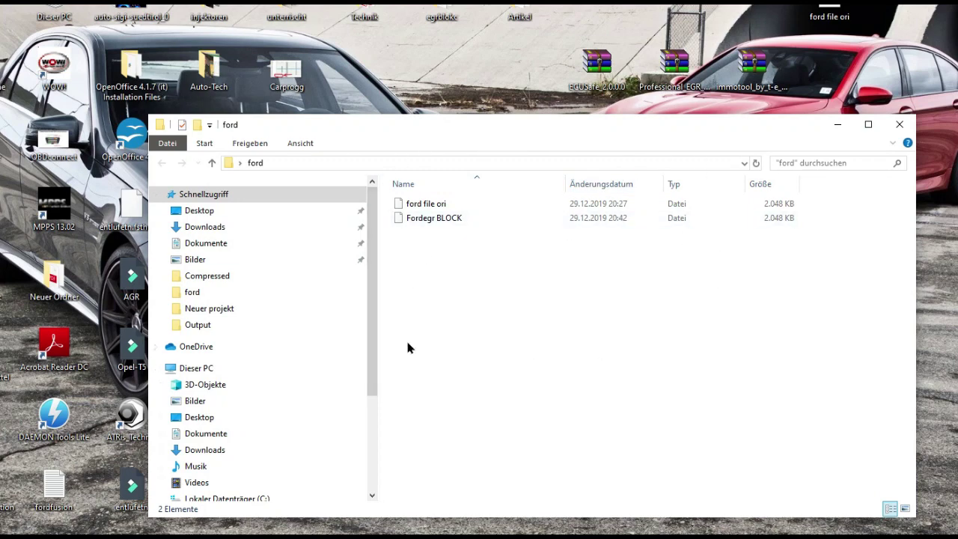
# Point out the "Fordegr BLOCK" file in the ford folder as the one to write and close the folder
pyautogui.click(428, 220)
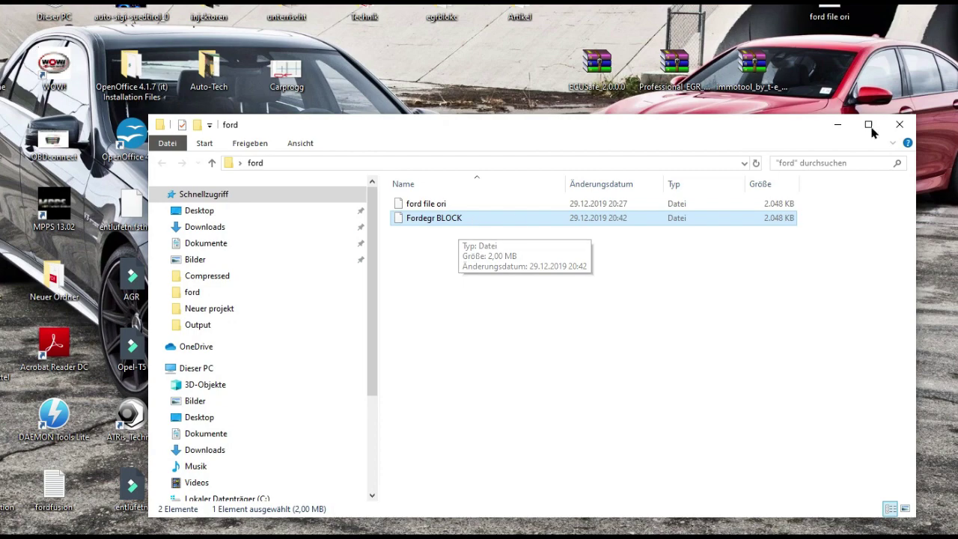
pyautogui.click(900, 126)
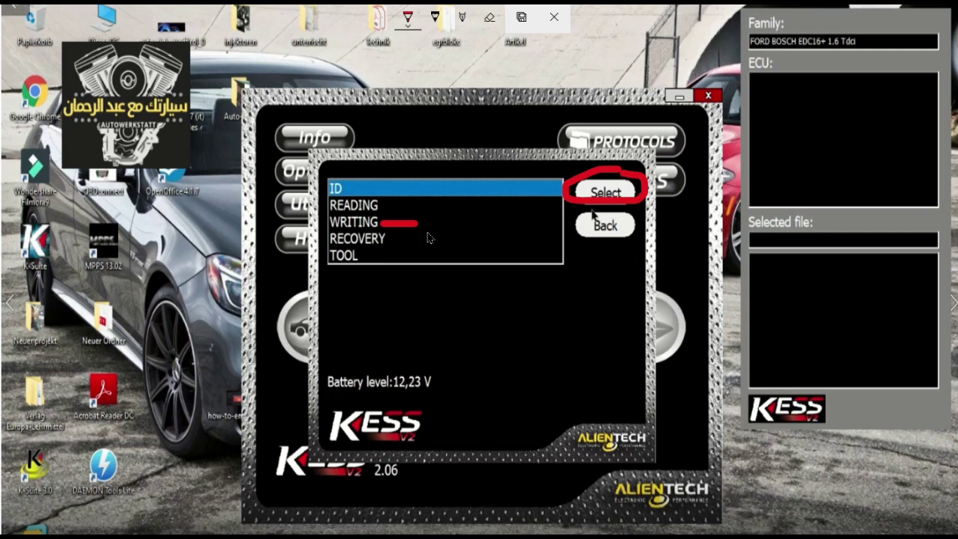
# Underline the battery level value in red on the KESS screenshot
pyautogui.moveTo(394, 391); pyautogui.dragTo(436, 397)
pyautogui.click(876, 535)
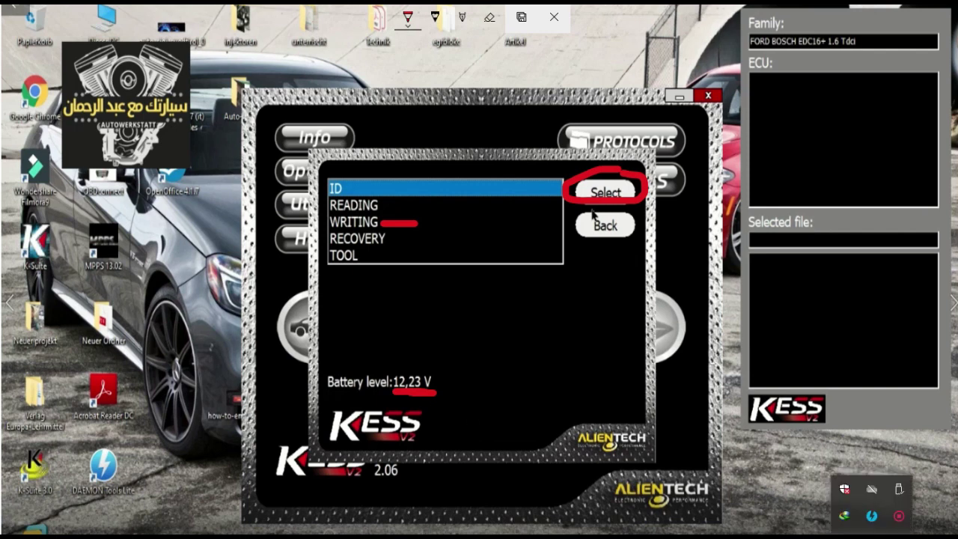